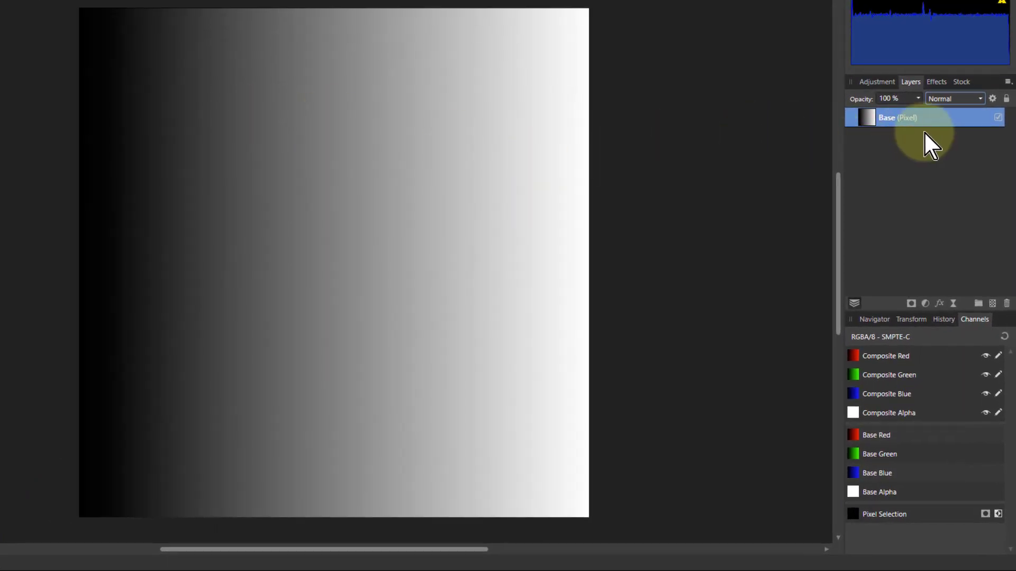
# Step: Browse the blend mode list and leave the Base layer at Normal
pyautogui.click(947, 105)
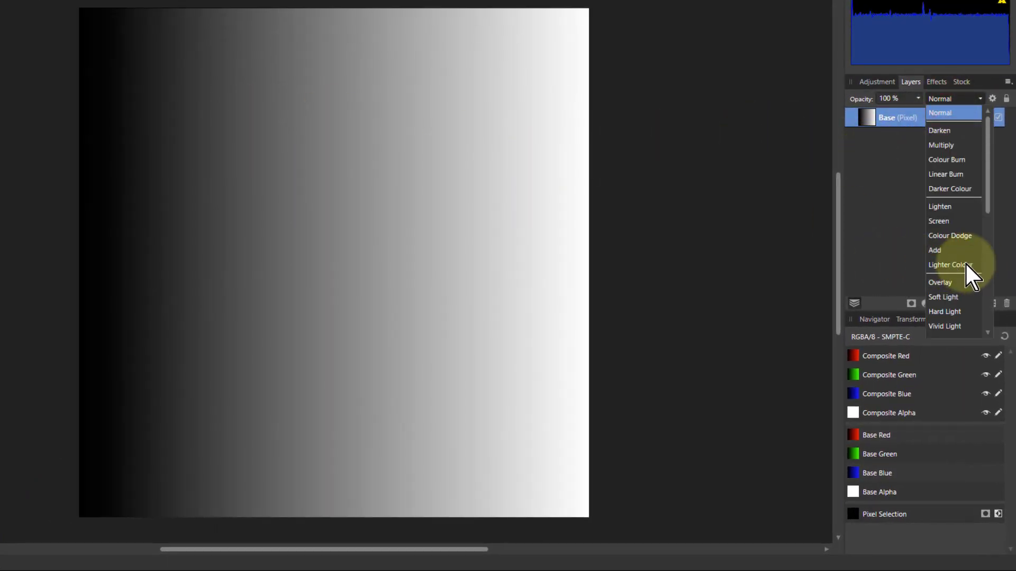
pyautogui.scroll(-2, 966, 263)
pyautogui.click(876, 195)
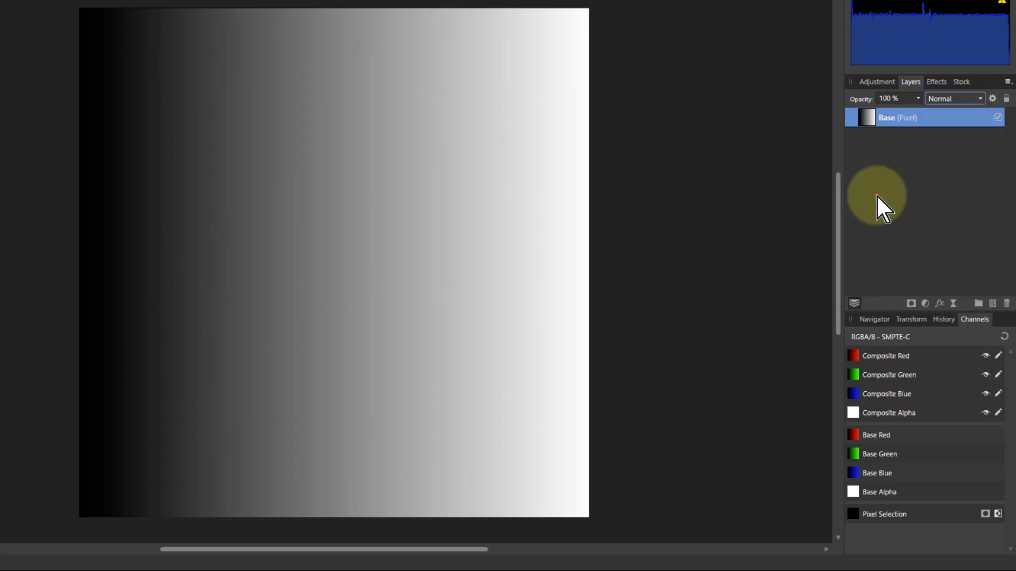
pyautogui.click(863, 117)
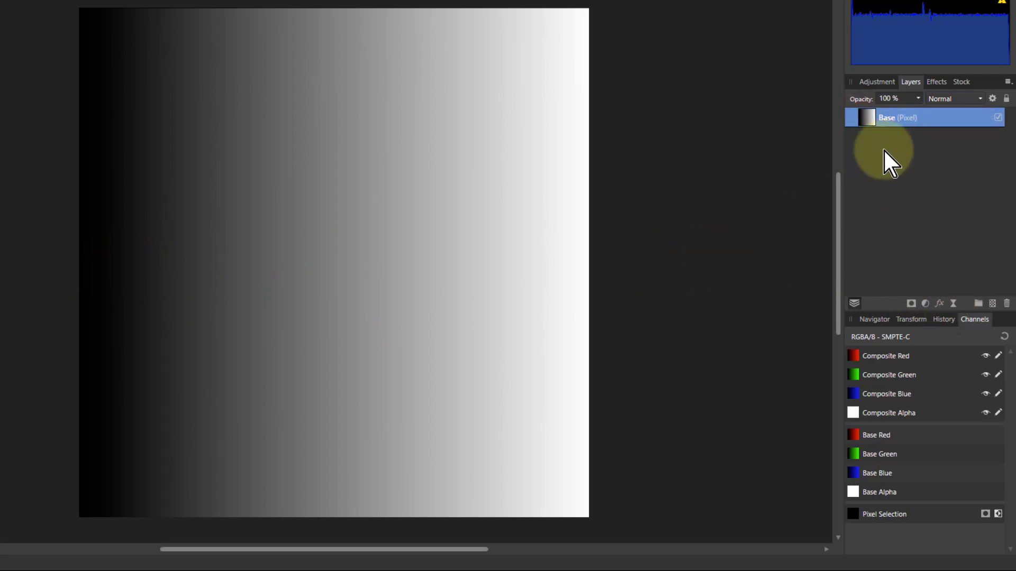
# Step: Duplicate the Base layer and set the copy from Vivid Light to Linear Light
pyautogui.hotkey('ctrl', 'j')
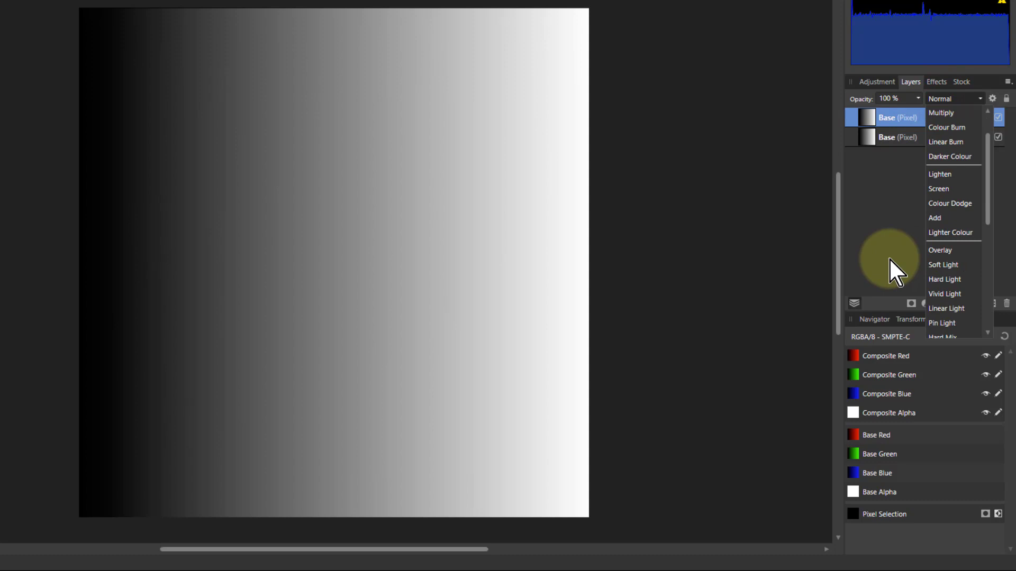
pyautogui.scroll(-3, 945, 254)
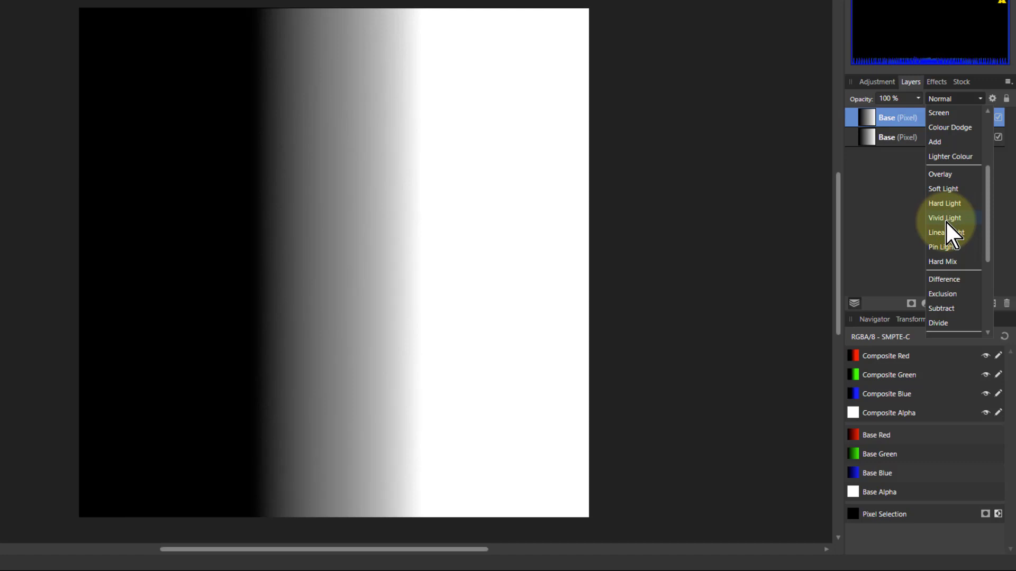
pyautogui.click(945, 219)
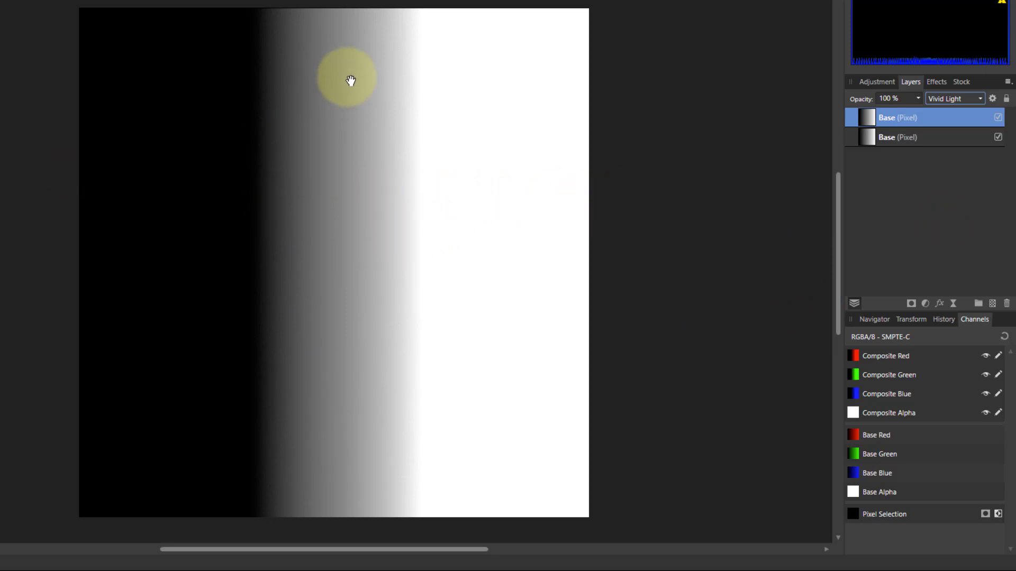
pyautogui.click(944, 98)
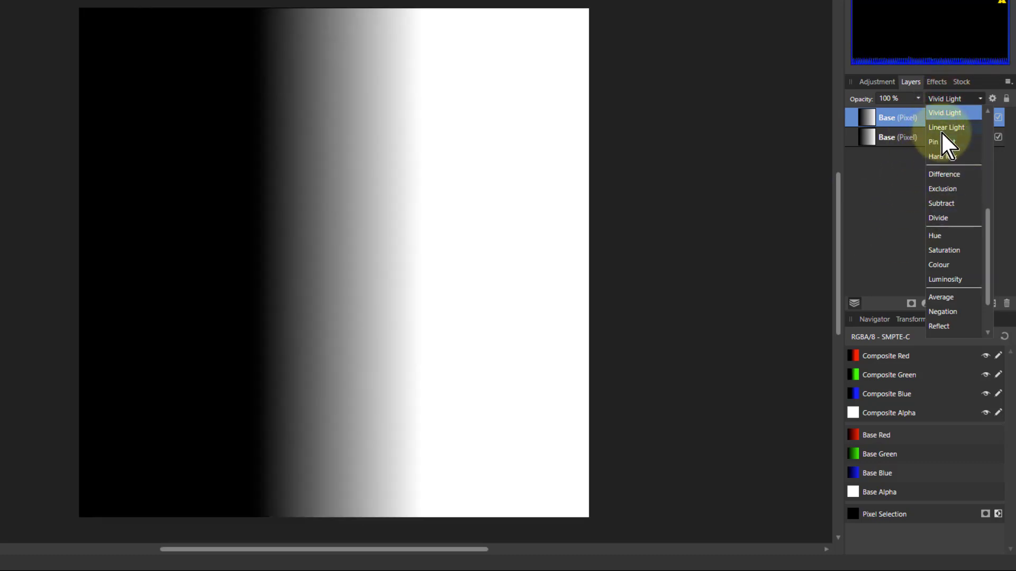
pyautogui.click(942, 130)
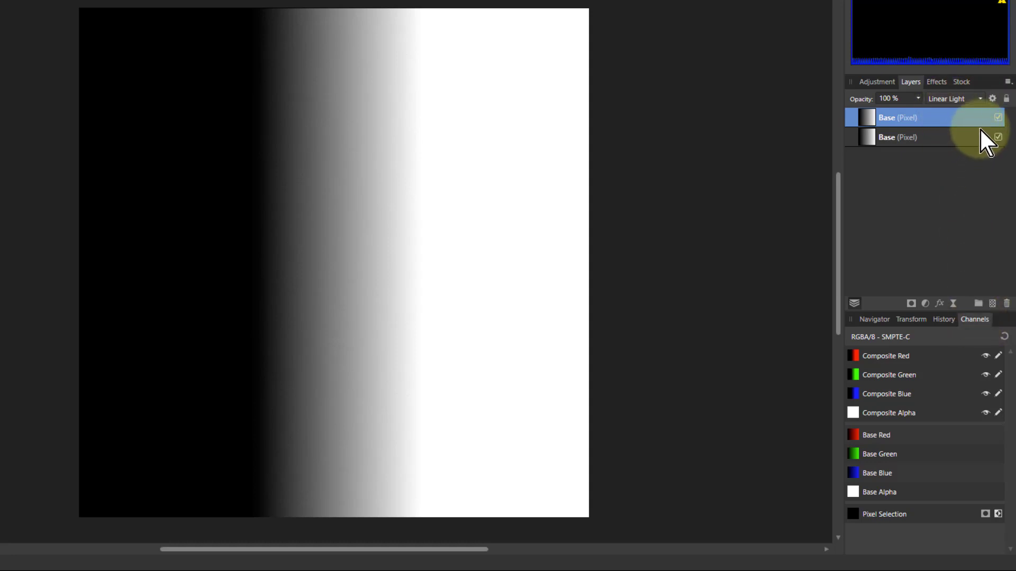
# Step: Open the top layer's Blend Options and drag both Source Layer range ends to 0%
pyautogui.click(992, 99)
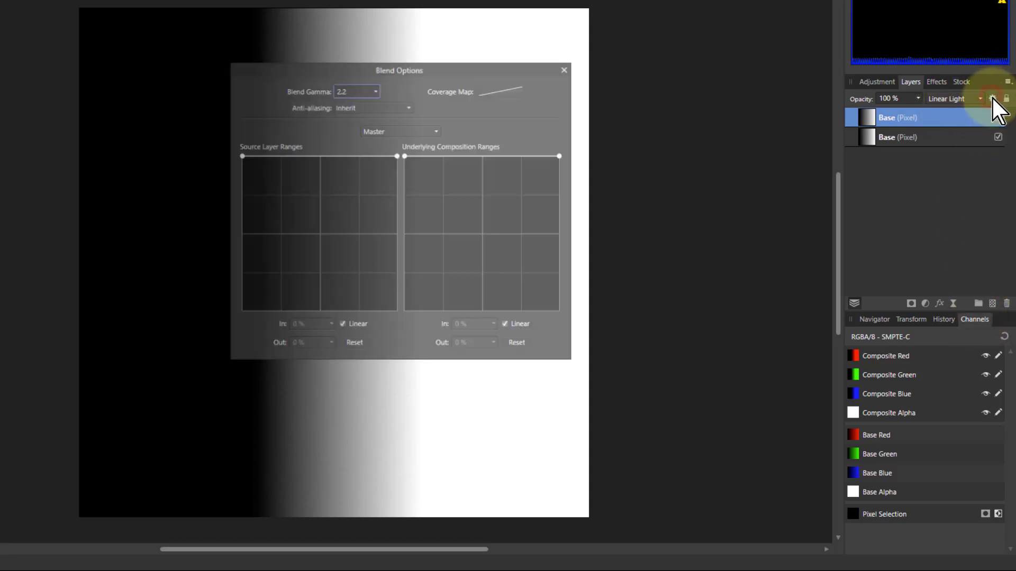
pyautogui.moveTo(461, 70); pyautogui.dragTo(710, 232)
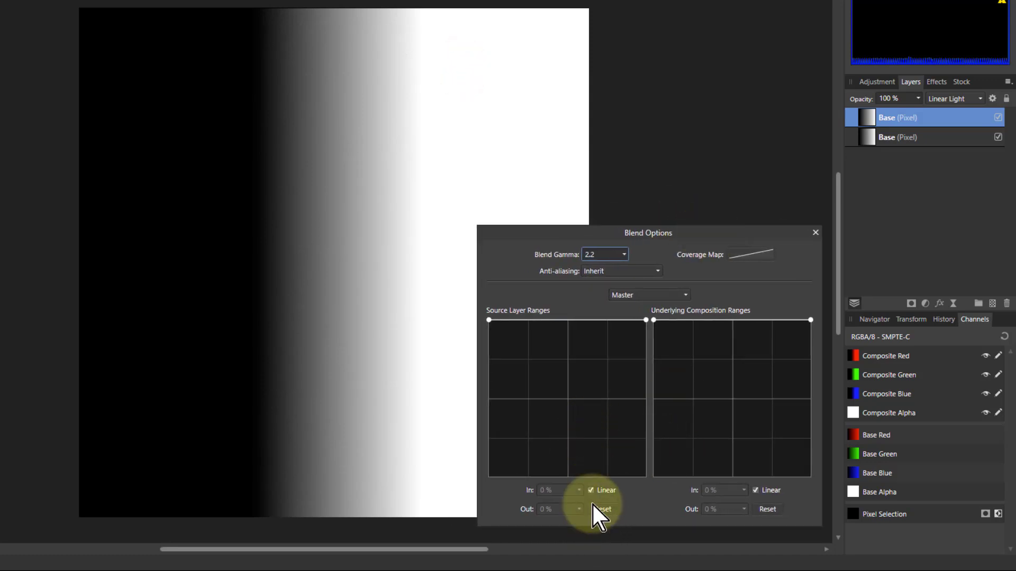
pyautogui.moveTo(646, 320); pyautogui.dragTo(646, 477)
pyautogui.moveTo(487, 320); pyautogui.dragTo(476, 529)
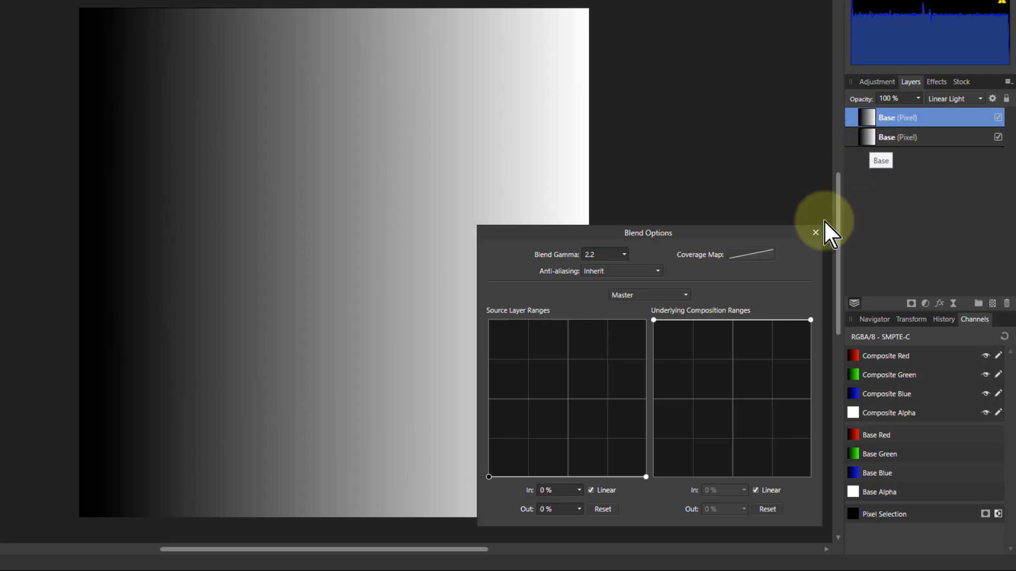
# Step: Untick Linear, lift a midtone node into a hump, and raise both range ends slightly
pyautogui.click(591, 491)
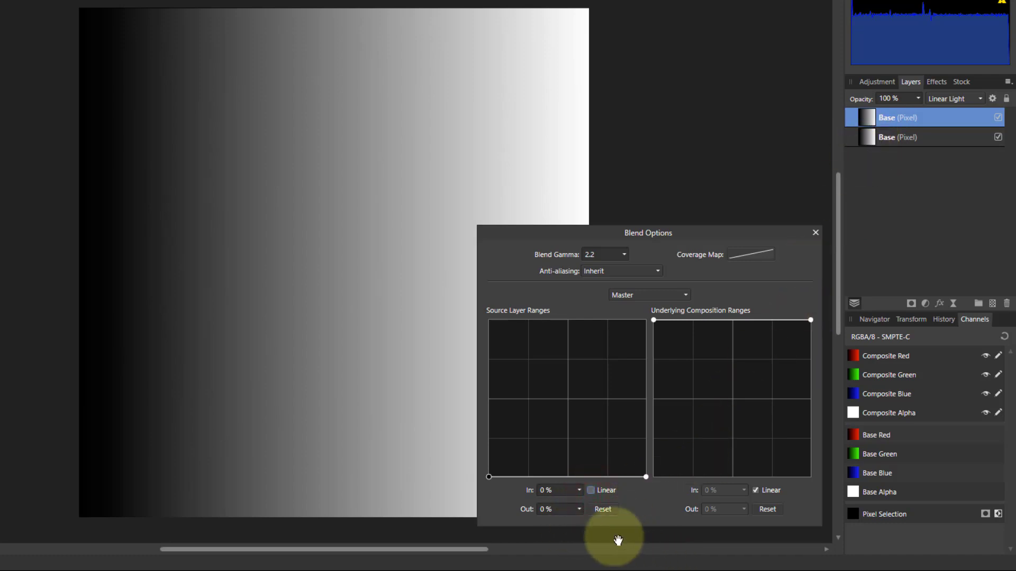
pyautogui.moveTo(568, 478); pyautogui.dragTo(567, 405)
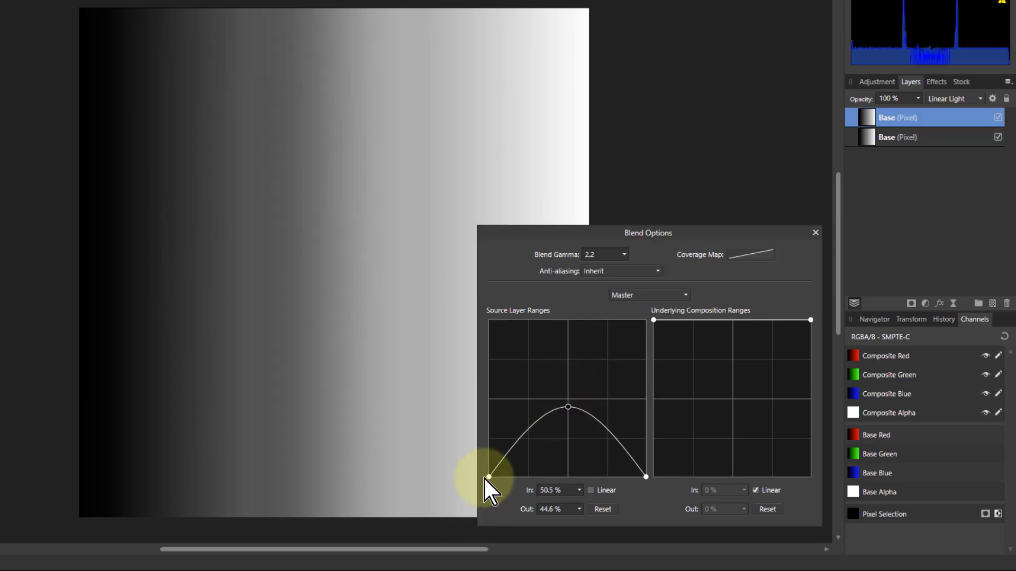
pyautogui.moveTo(487, 477); pyautogui.dragTo(478, 497)
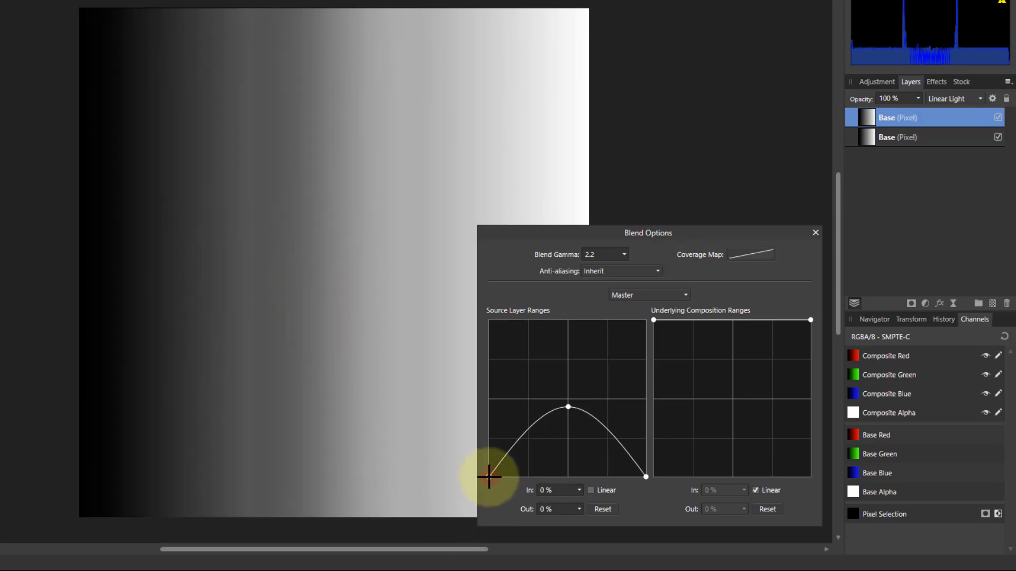
pyautogui.moveTo(488, 475); pyautogui.dragTo(475, 447)
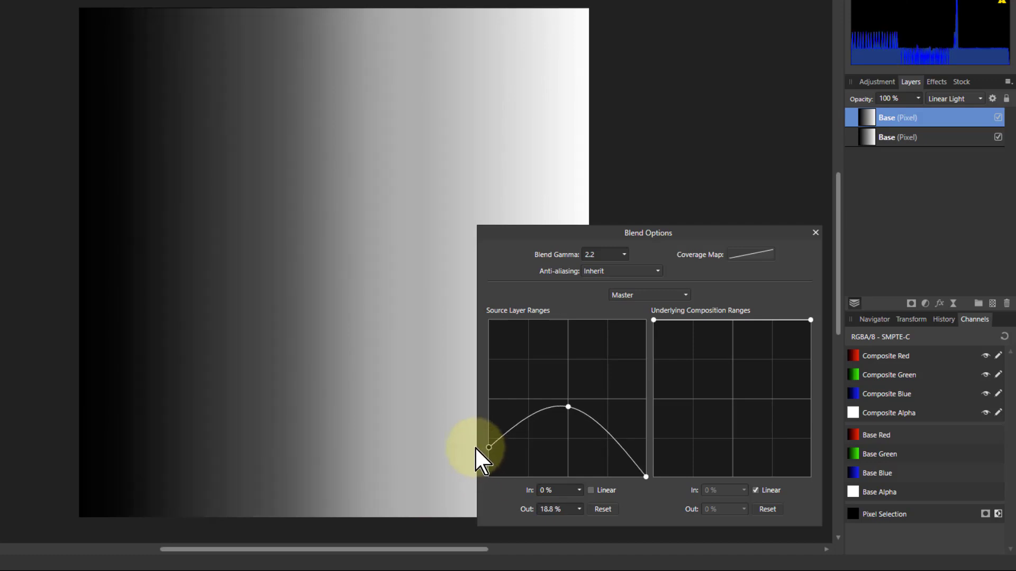
pyautogui.moveTo(646, 476); pyautogui.dragTo(651, 441)
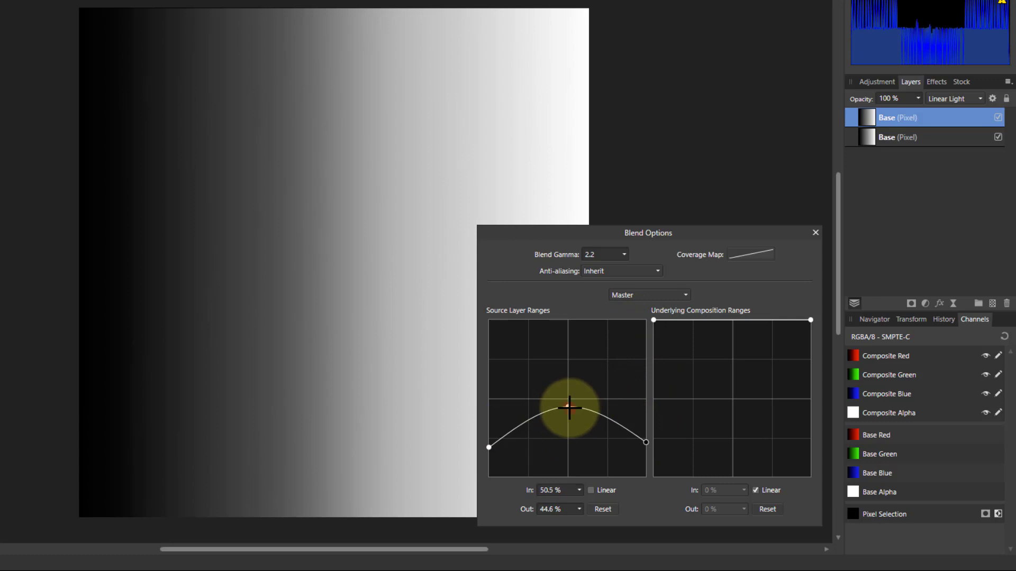
pyautogui.moveTo(570, 408)
pyautogui.mouseDown()
pyautogui.moveTo(569, 437)
pyautogui.moveTo(567, 408)
pyautogui.mouseUp()
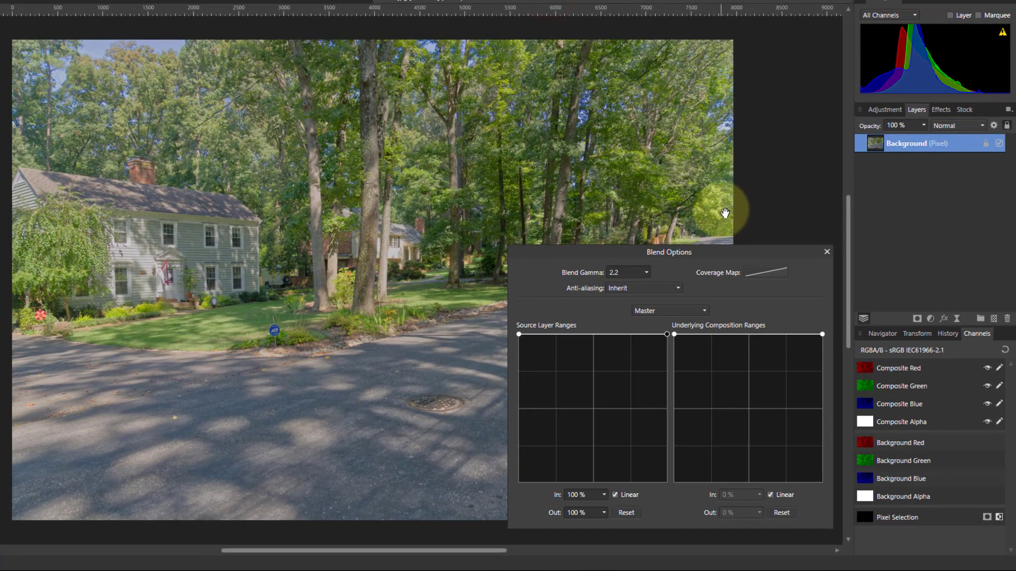
# Step: Close Blend Options, duplicate the street photo's Background layer, and set the copy to Vivid Light
pyautogui.click(827, 252)
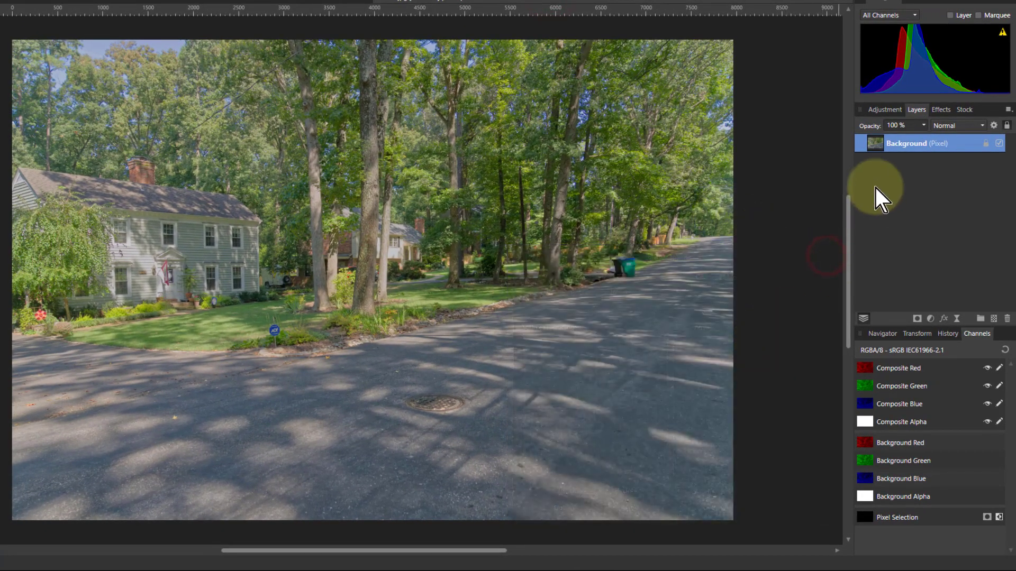
pyautogui.hotkey('ctrl', 'j')
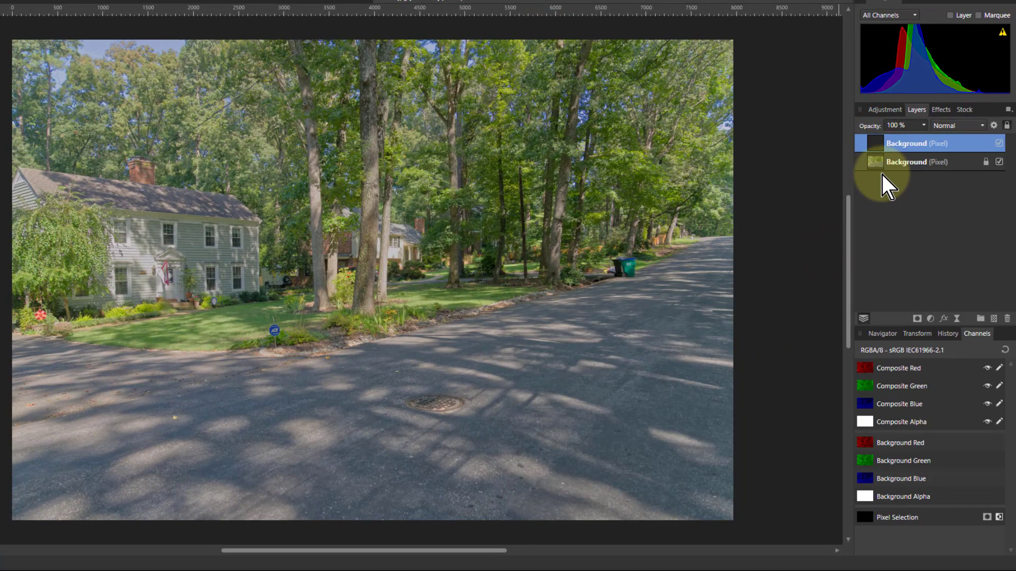
pyautogui.click(944, 127)
pyautogui.scroll(-1, 935, 275)
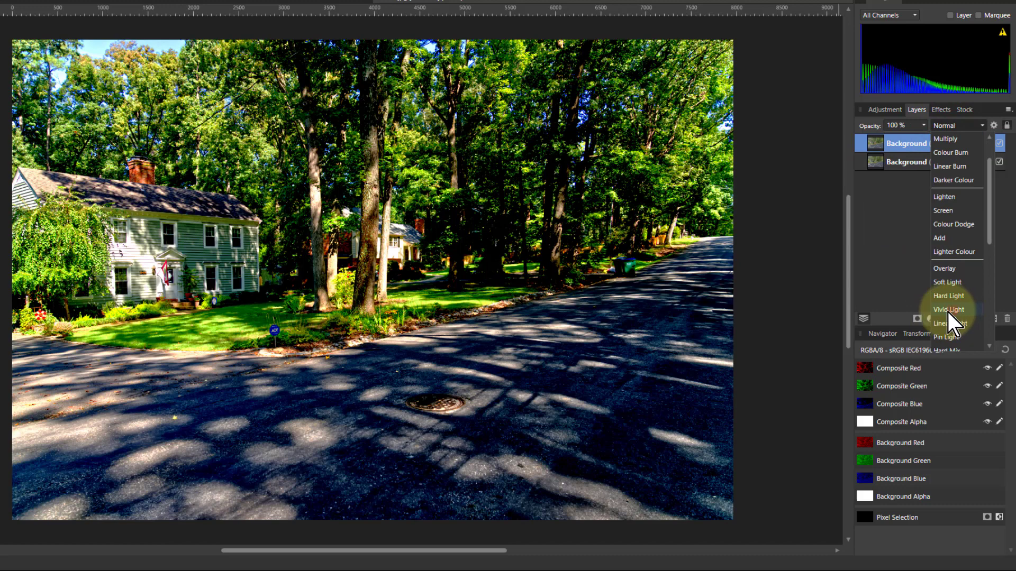
pyautogui.click(948, 311)
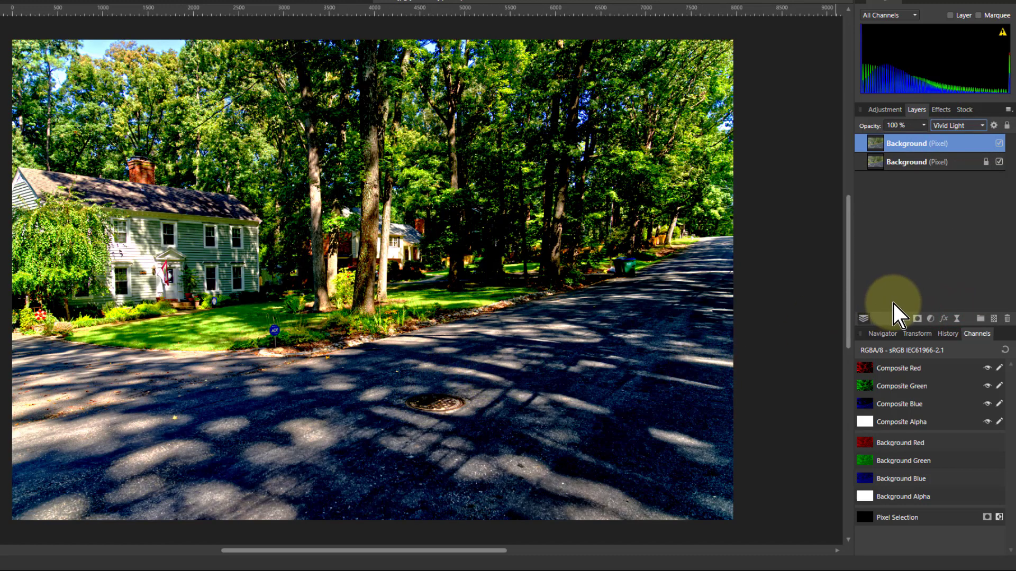
# Step: Open the copy's Blend Options and pull both Source Layer range ends down to 0%
pyautogui.click(993, 126)
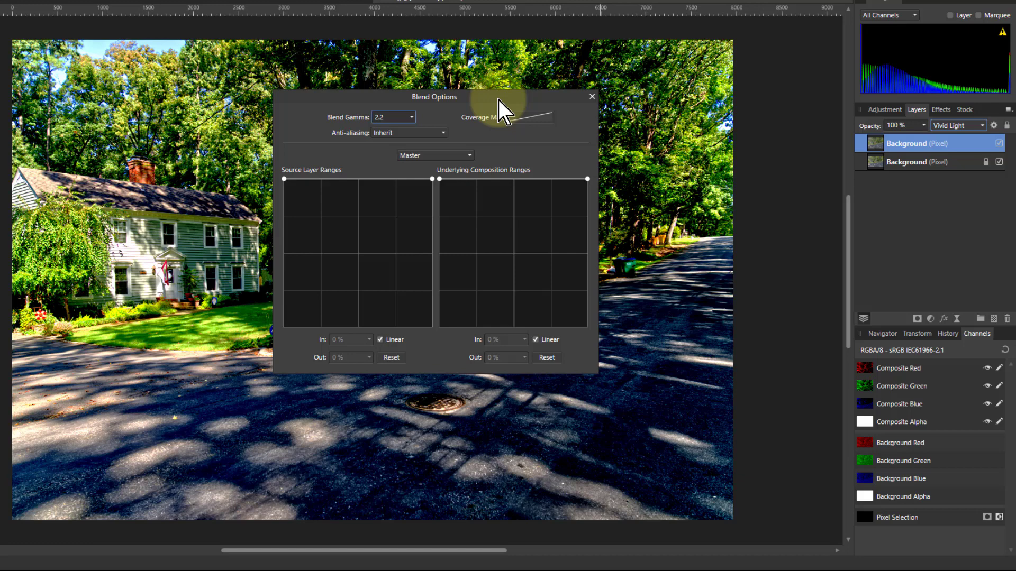
pyautogui.moveTo(498, 100); pyautogui.dragTo(773, 266)
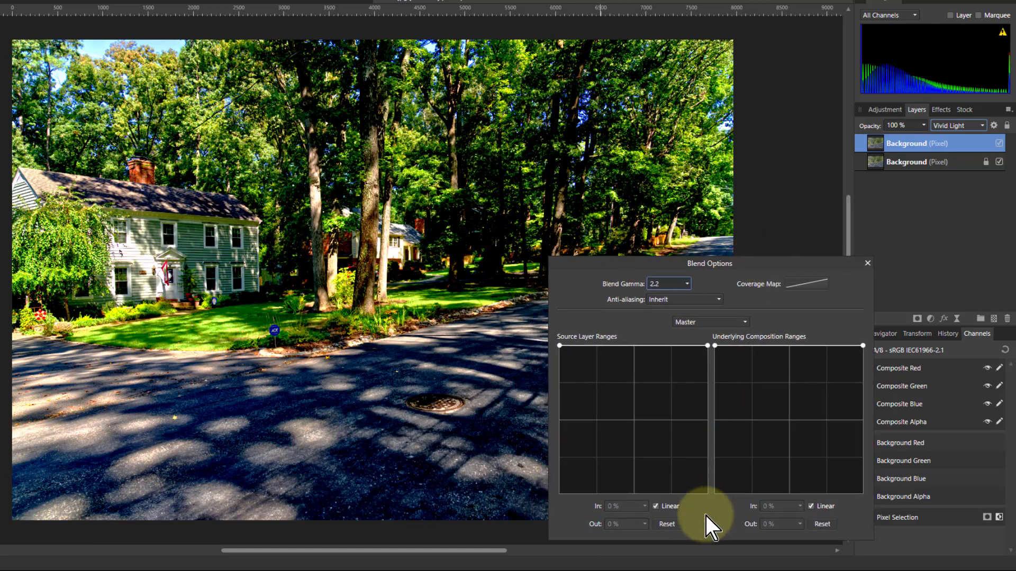
pyautogui.moveTo(560, 346); pyautogui.dragTo(585, 487)
pyautogui.moveTo(708, 347); pyautogui.dragTo(707, 494)
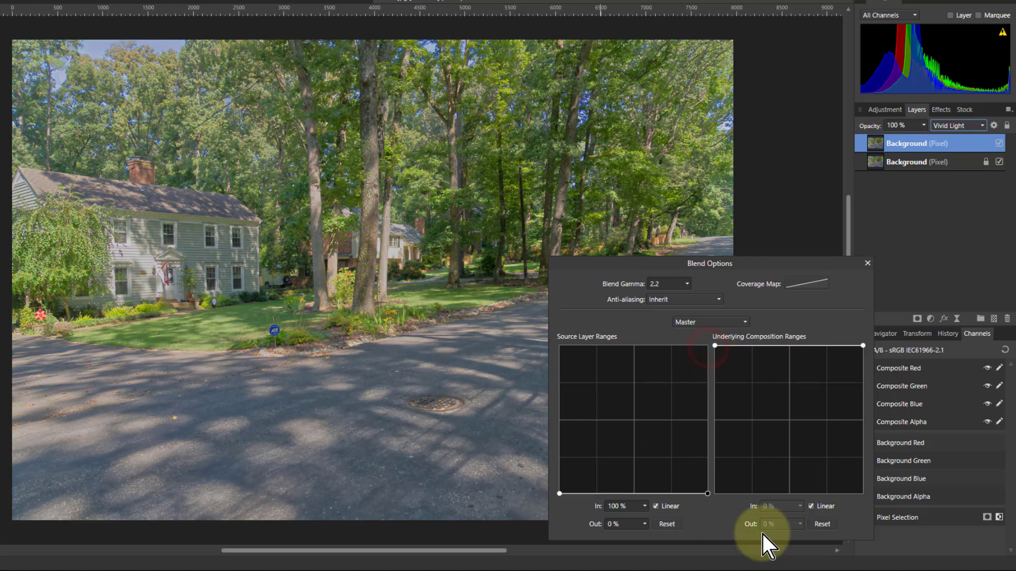
# Step: Make the source curve non-linear with a raised midtone node and ends lifted, highlight end at 25.7%
pyautogui.click(656, 506)
pyautogui.click(635, 494)
pyautogui.moveTo(635, 494); pyautogui.dragTo(635, 419)
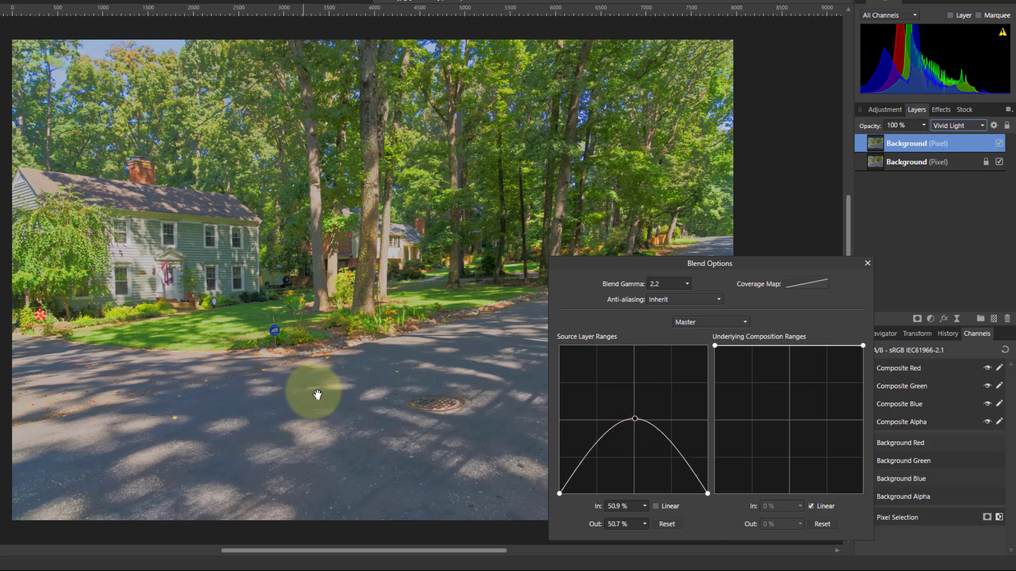
pyautogui.click(560, 494)
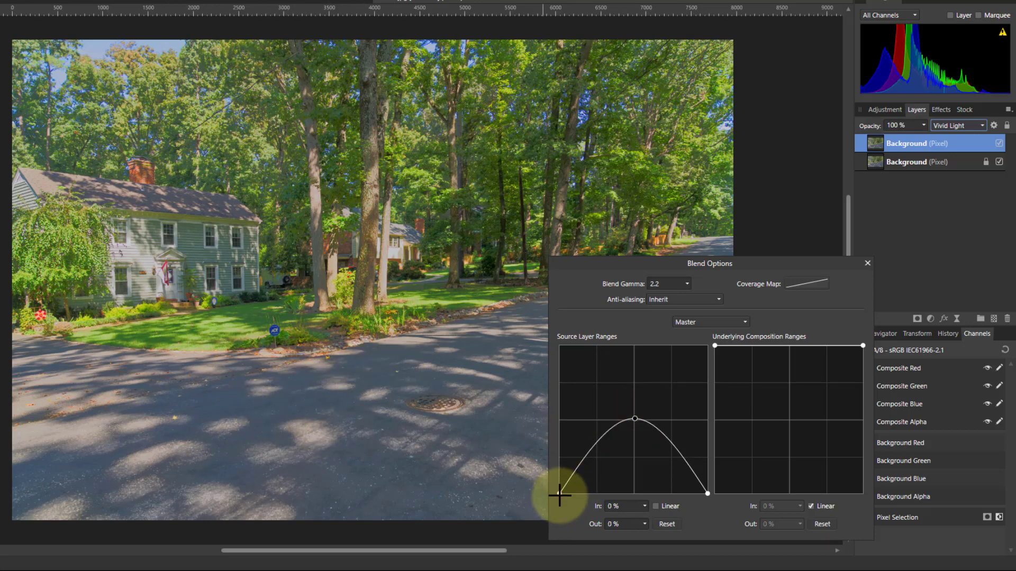
pyautogui.moveTo(558, 493); pyautogui.dragTo(540, 469)
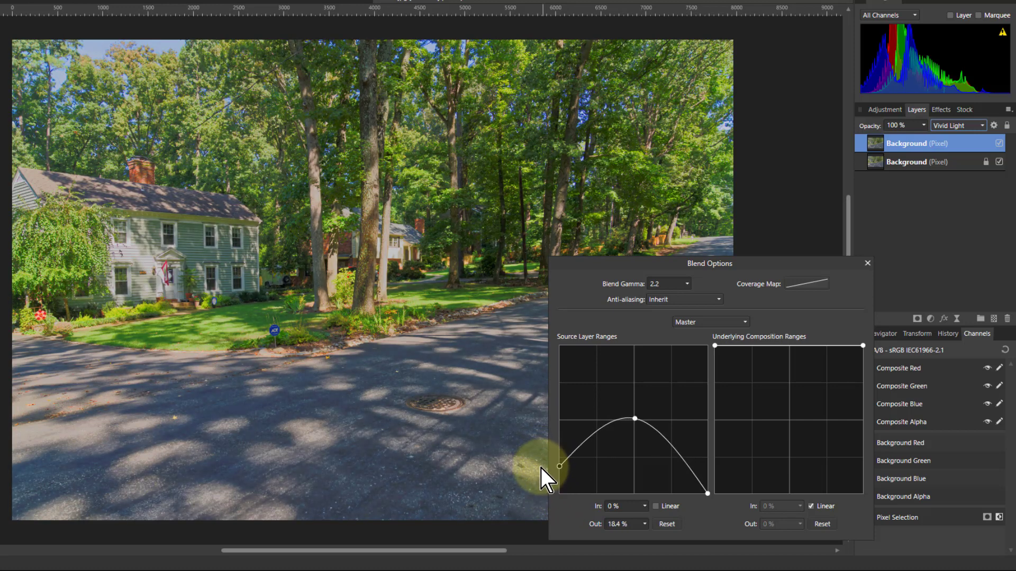
pyautogui.moveTo(710, 494)
pyautogui.mouseDown()
pyautogui.moveTo(709, 427)
pyautogui.moveTo(710, 494)
pyautogui.mouseUp()
pyautogui.click(697, 495)
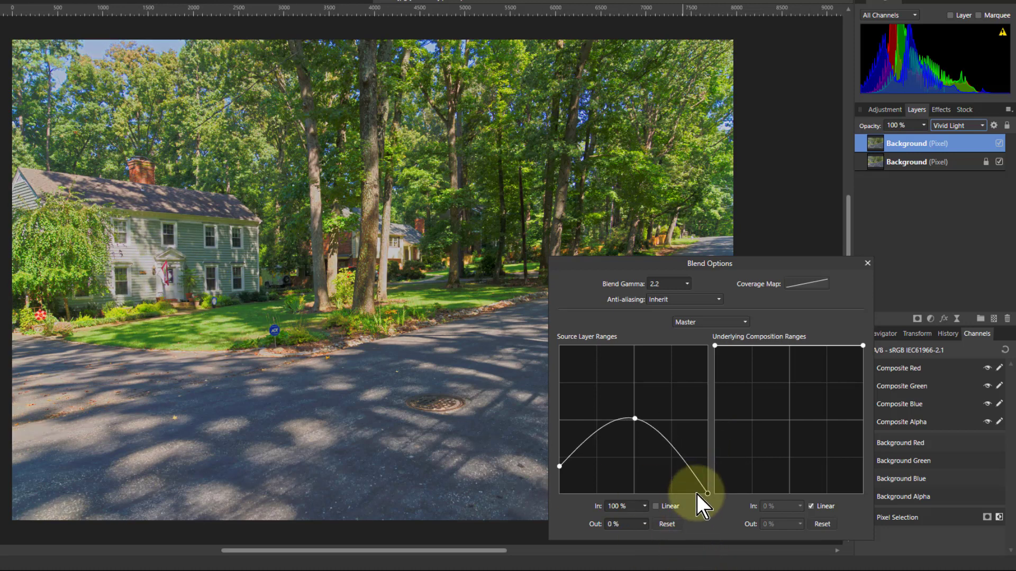
pyautogui.moveTo(709, 495); pyautogui.dragTo(716, 457)
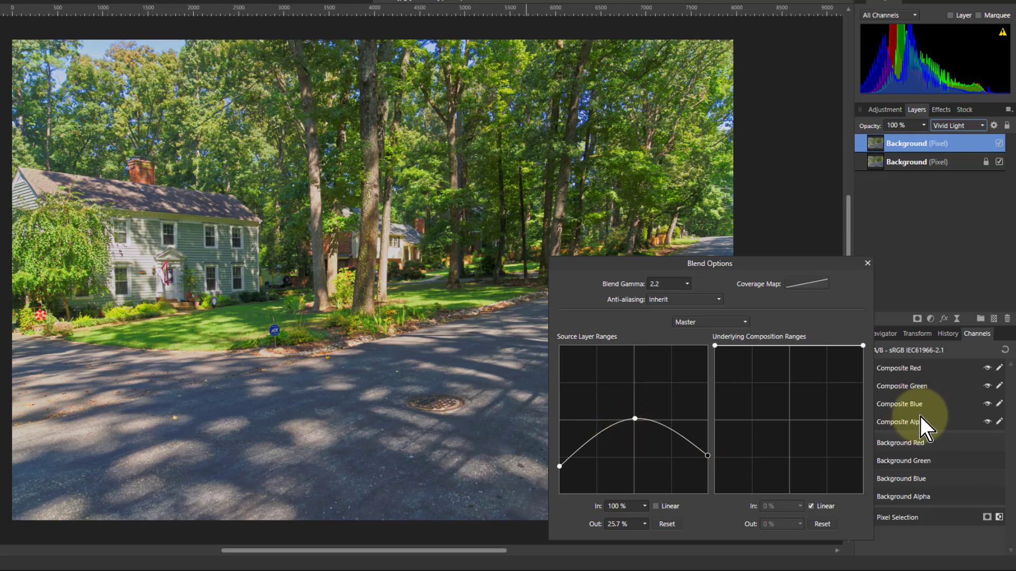
pyautogui.click(958, 127)
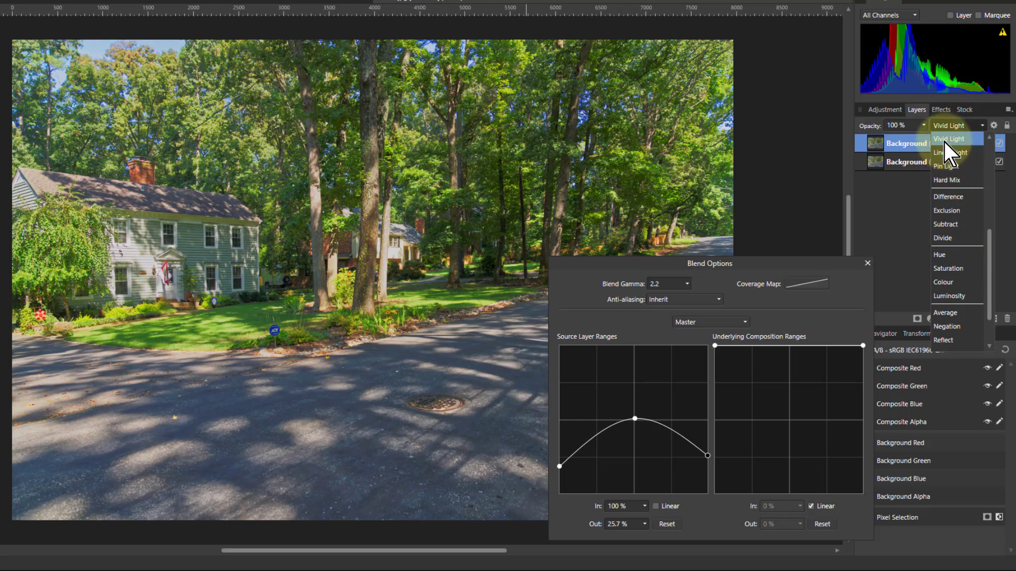
pyautogui.click(944, 142)
pyautogui.click(946, 125)
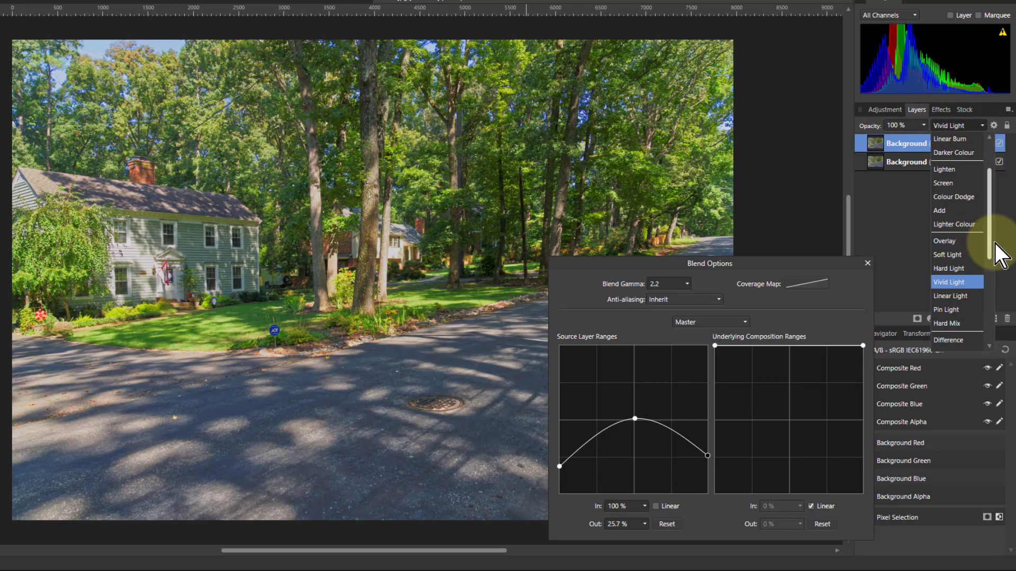
pyautogui.click(948, 283)
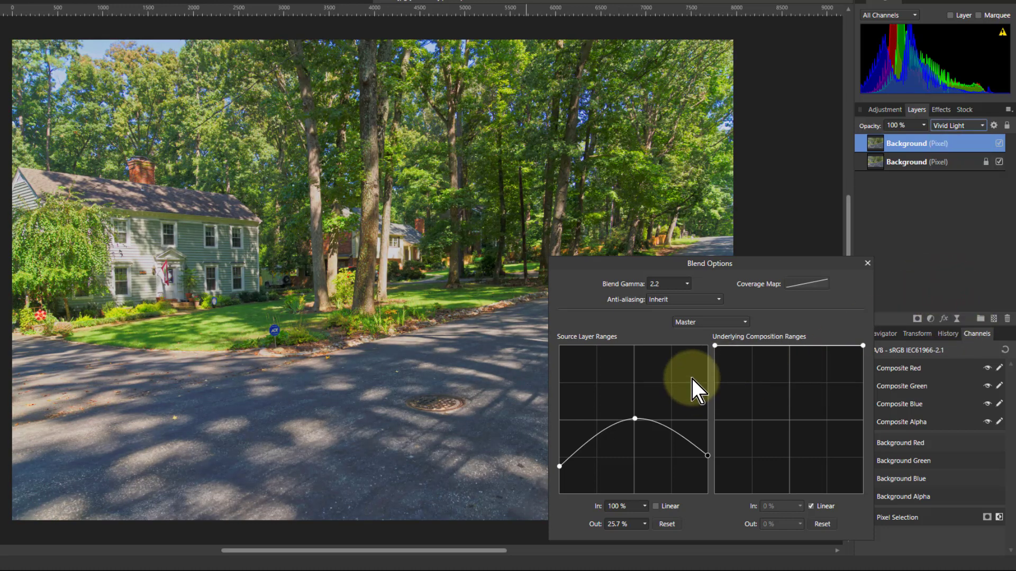